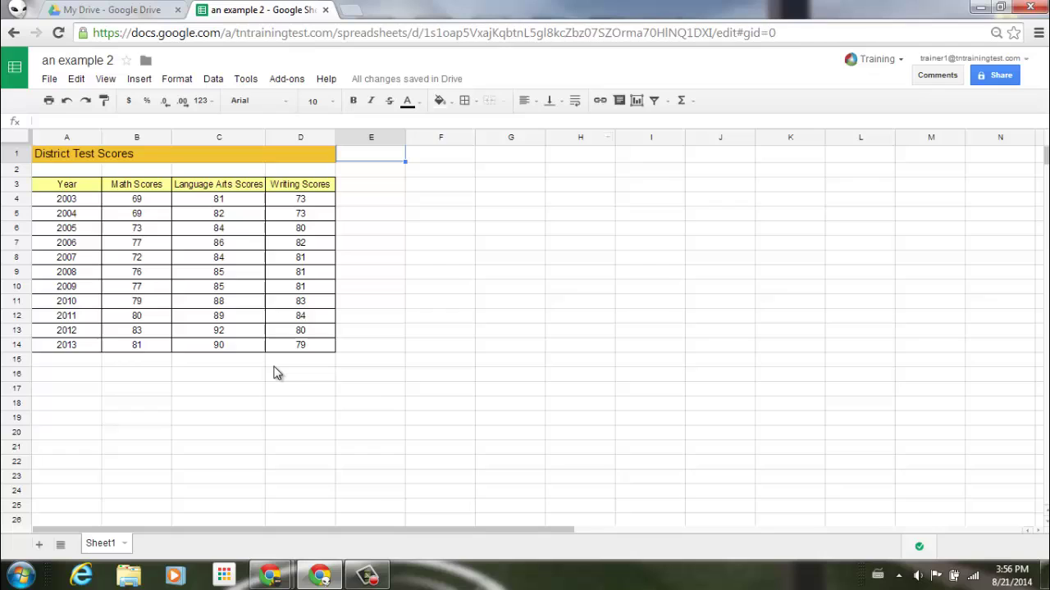
Create a plain scatter chart preview from the Year and Math Scores data in A4:B14.
drag(69, 204, 138, 349)
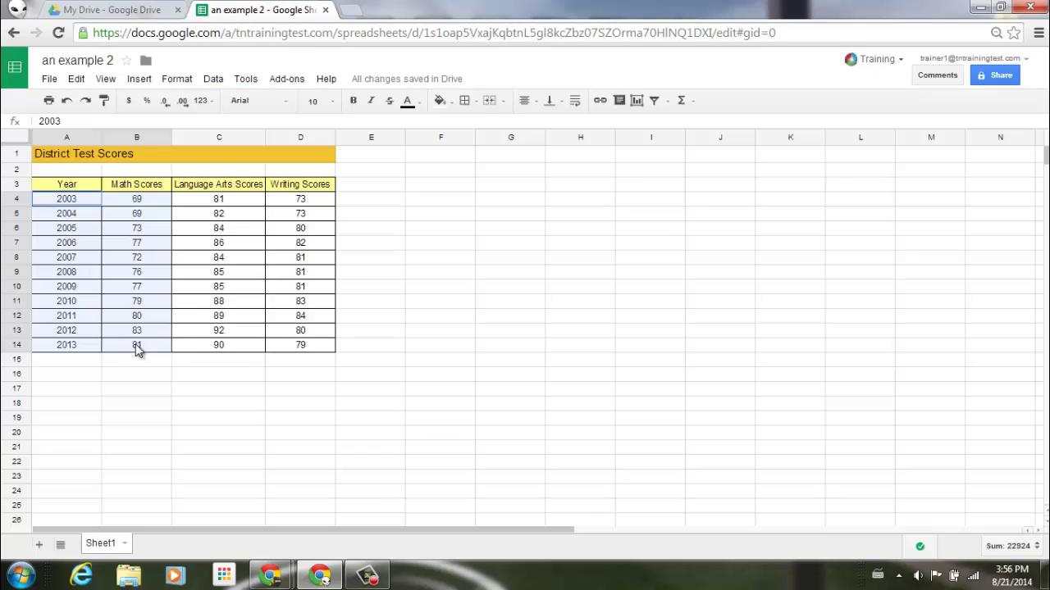
drag(138, 348, 138, 348)
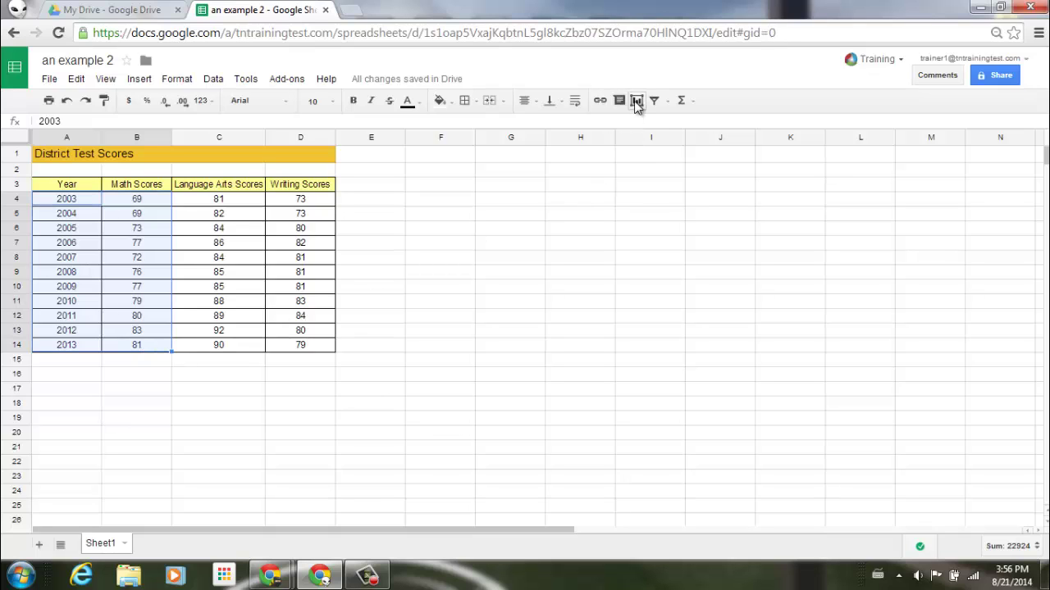
click(636, 102)
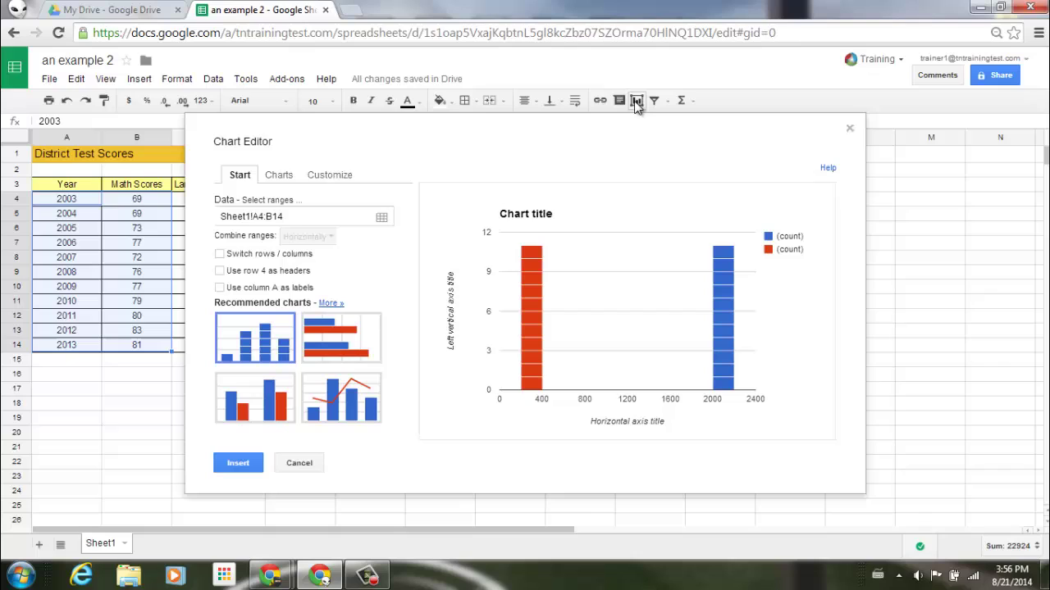
click(279, 176)
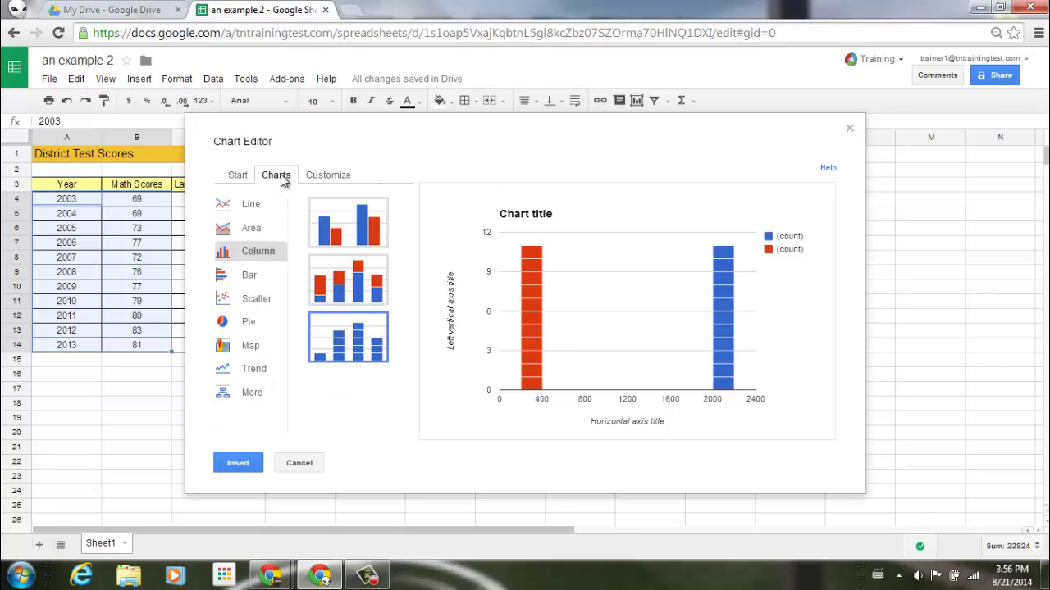
click(258, 300)
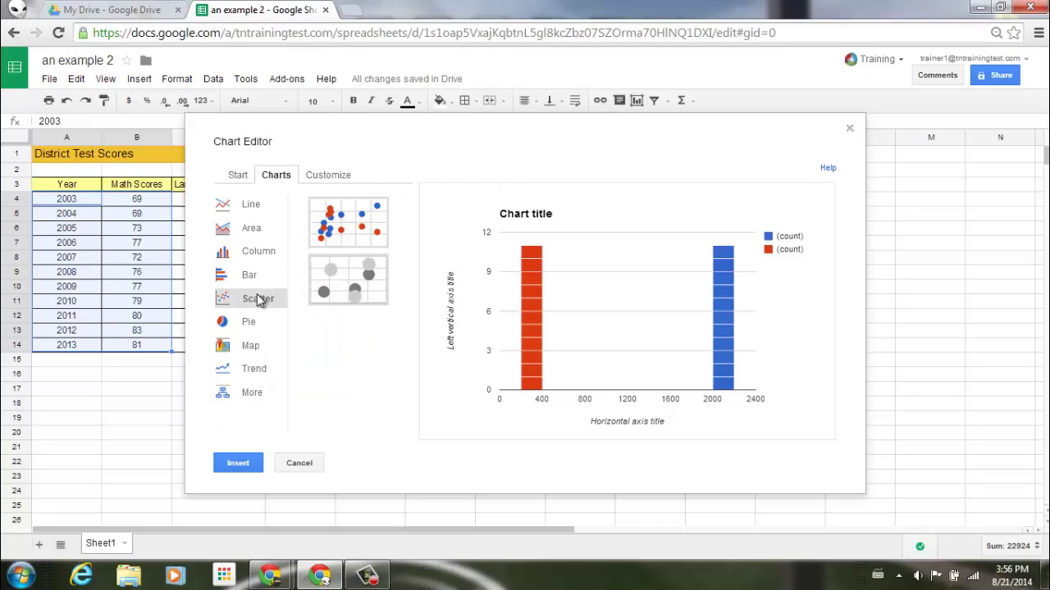
click(348, 226)
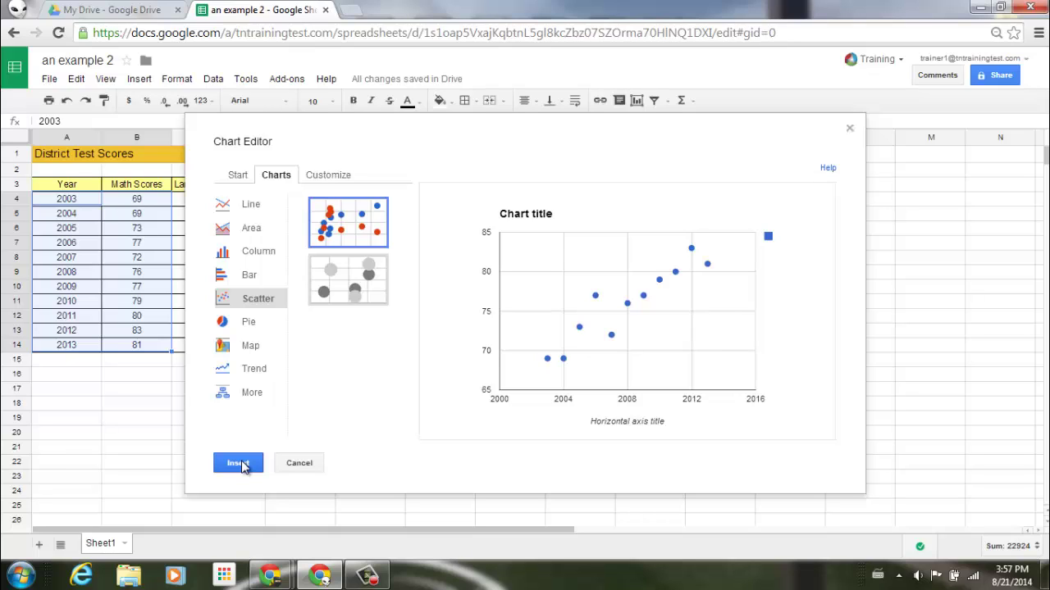
Preview Linear, then Exponential trendlines on the scatter, then set Trendline back to None.
click(342, 182)
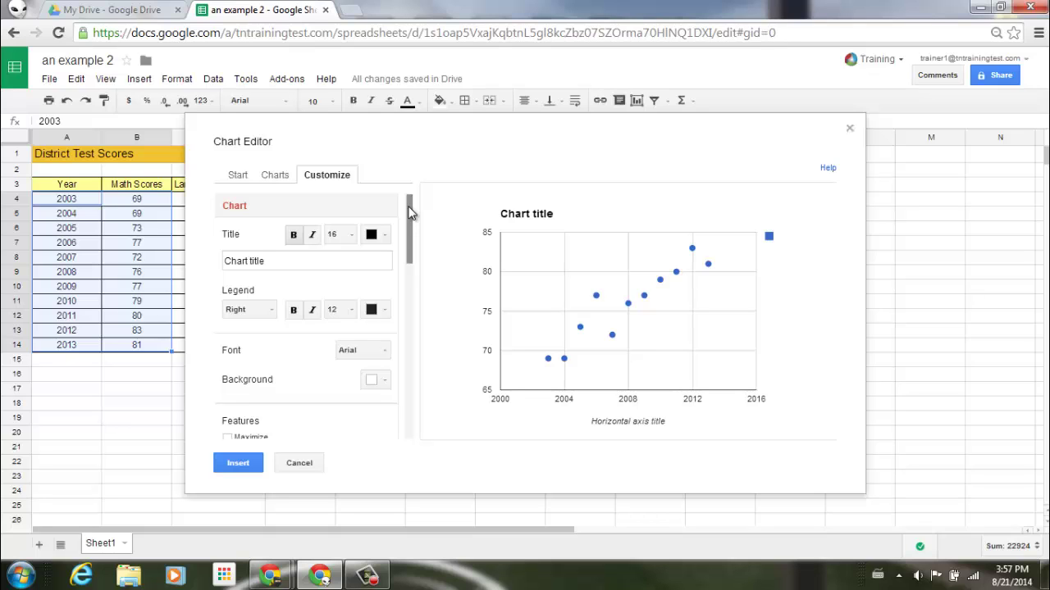
drag(410, 212, 403, 415)
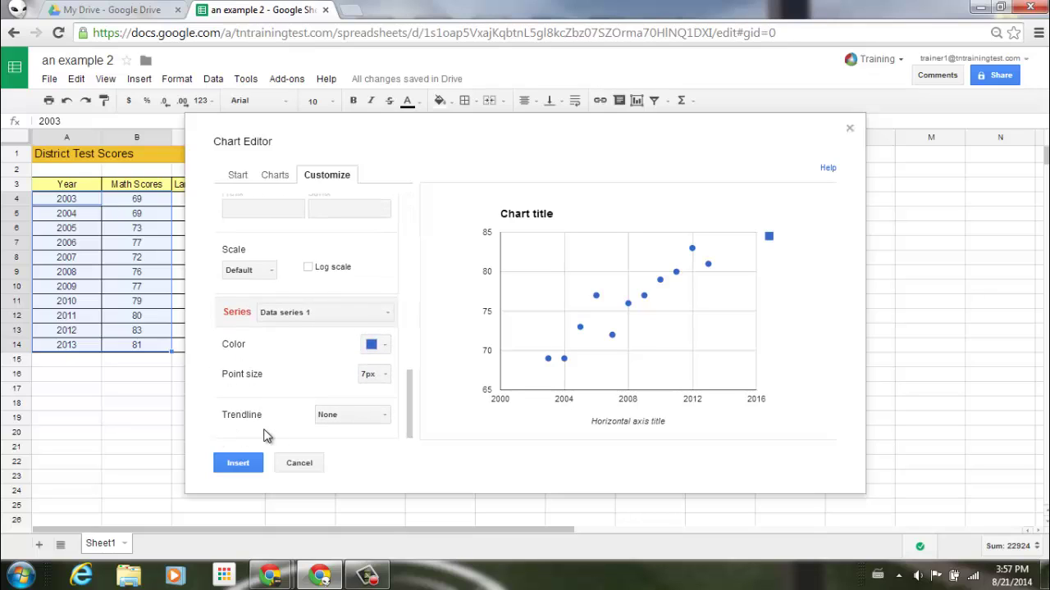
click(383, 420)
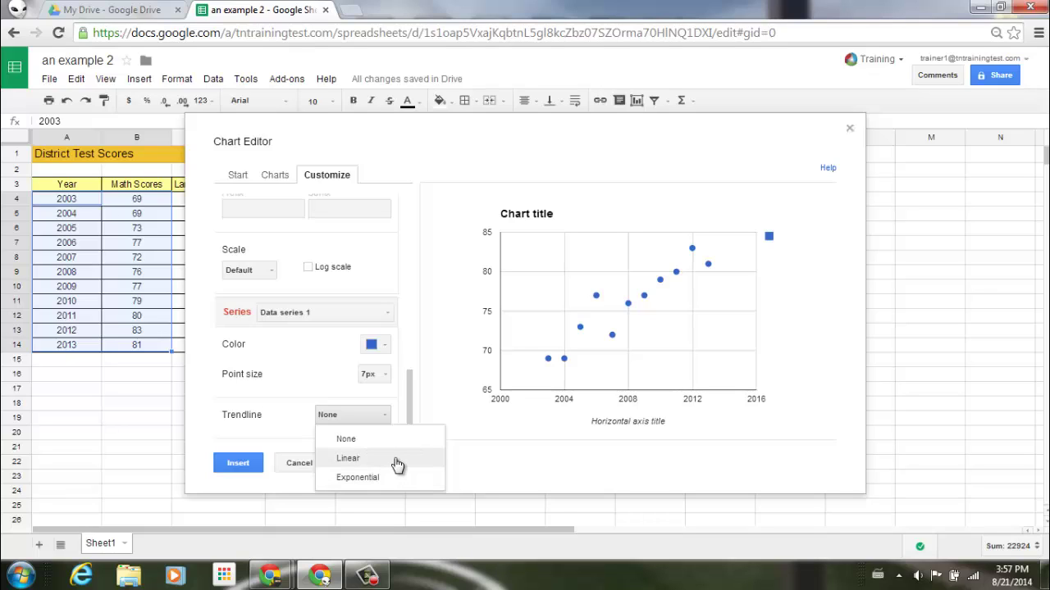
click(396, 465)
mouse_move(628, 309)
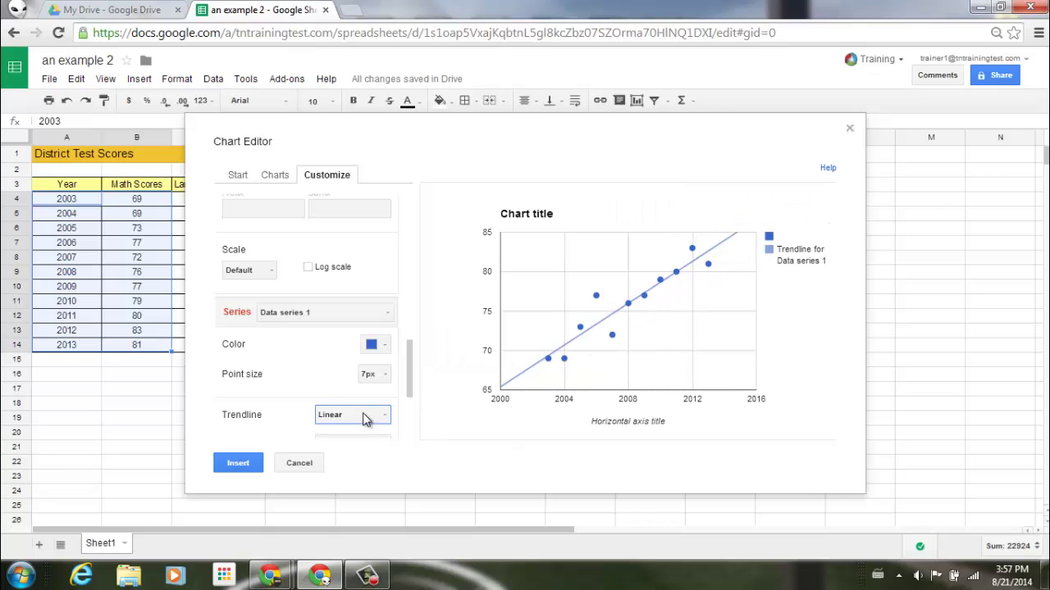
click(364, 416)
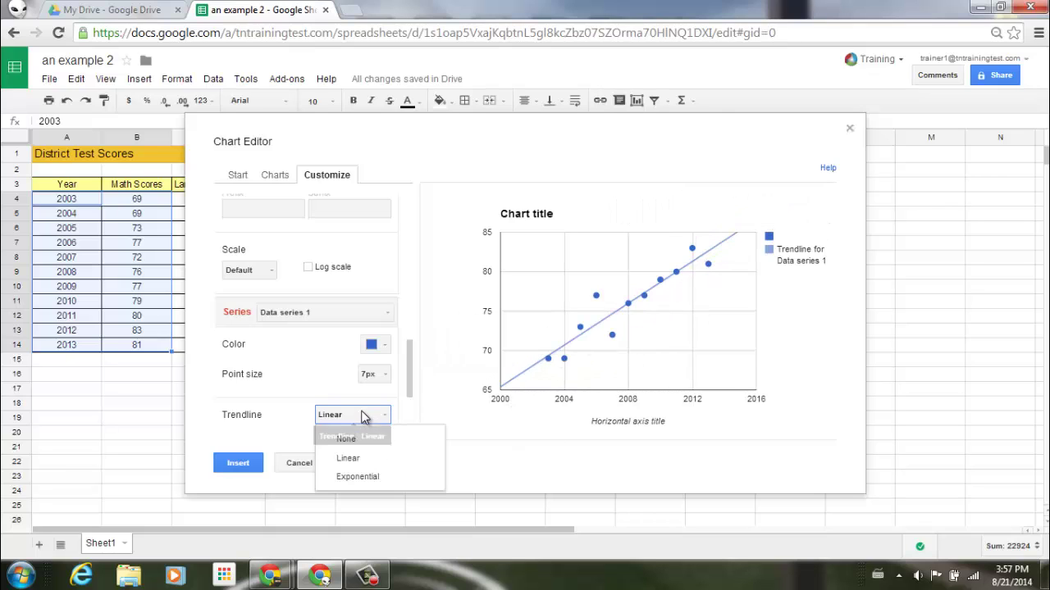
click(367, 477)
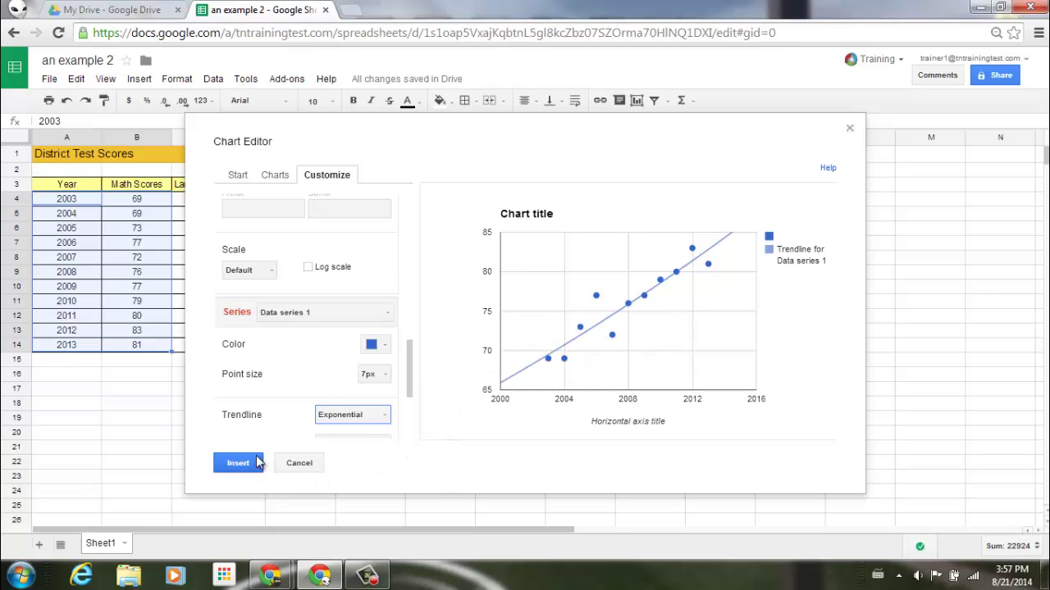
click(332, 416)
click(337, 440)
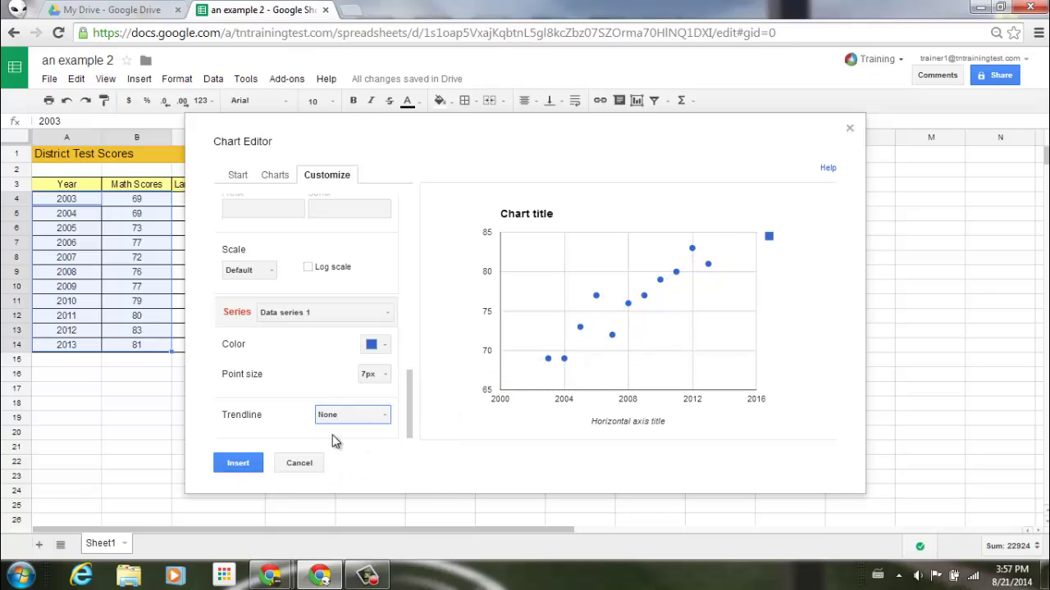
Insert the chart and move it to the right of the District Test Scores table.
click(238, 464)
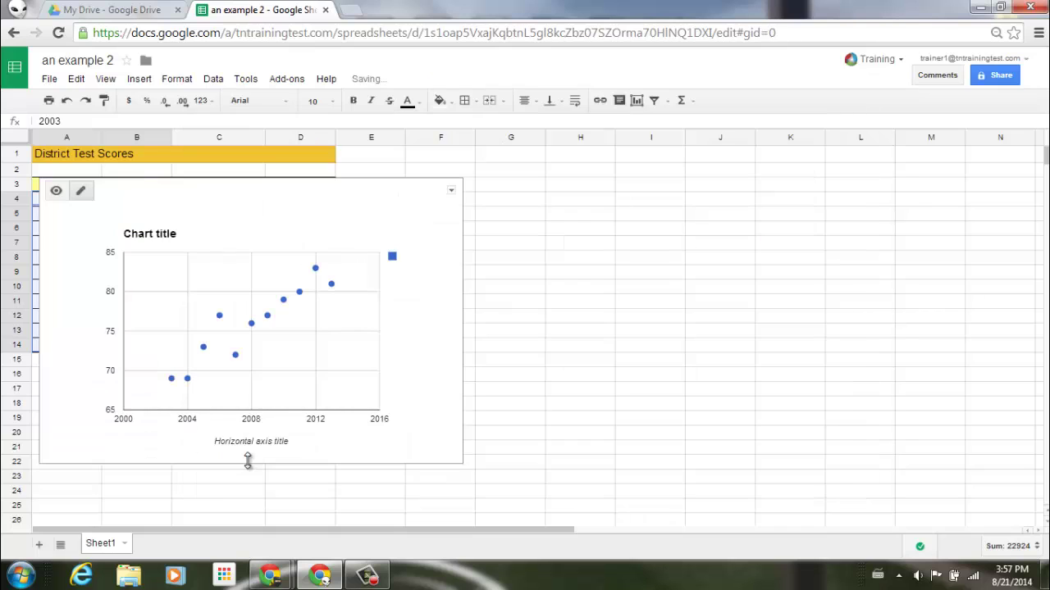
mouse_move(304, 192)
mouse_down()
mouse_move(385, 222)
mouse_move(647, 195)
mouse_move(613, 167)
mouse_up()
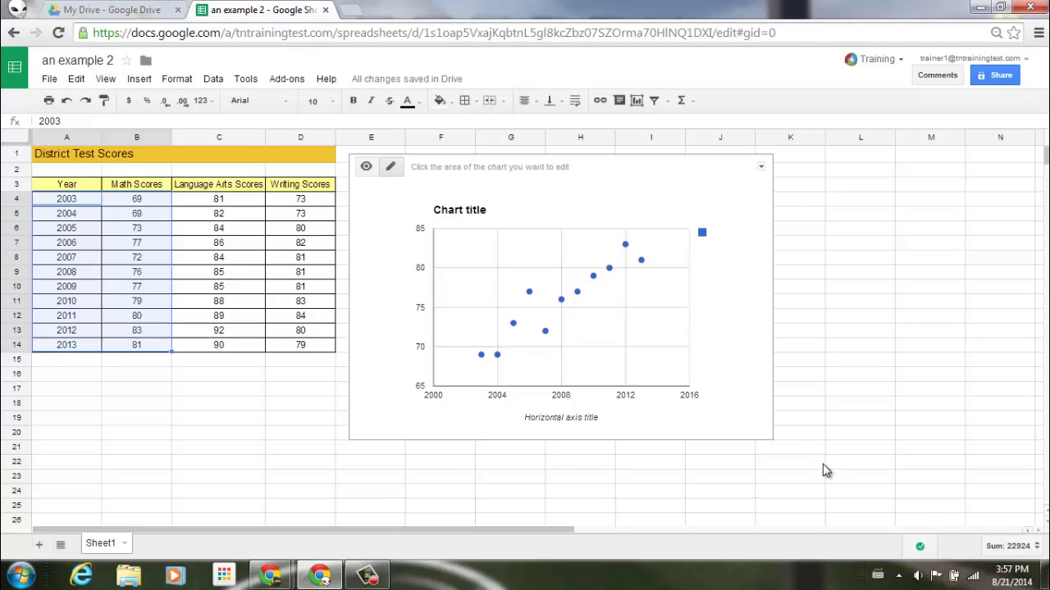
Add an Exponential trendline to the math-scores series and update the chart.
click(761, 168)
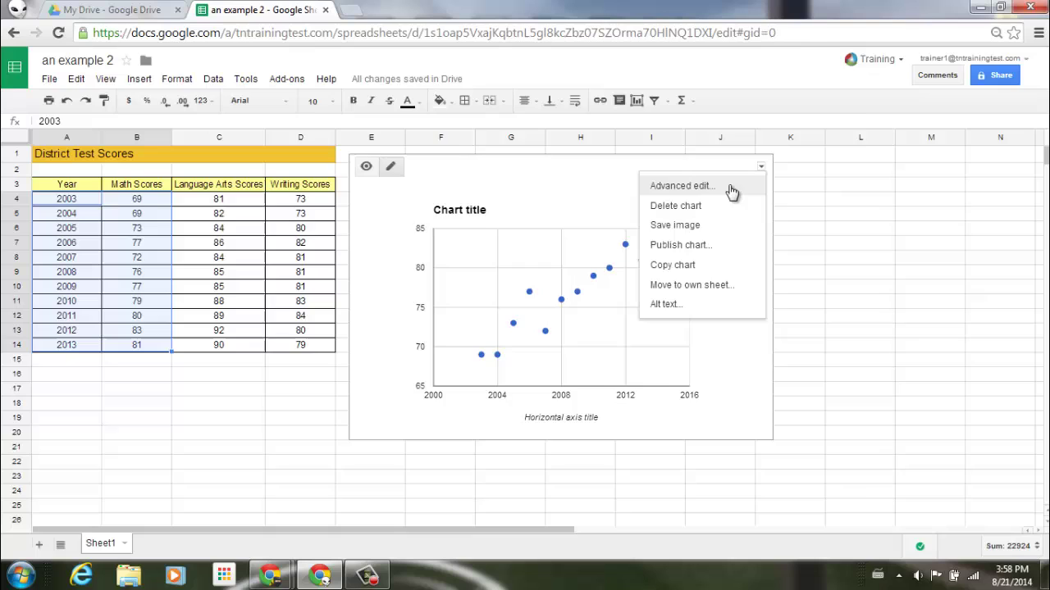
click(732, 191)
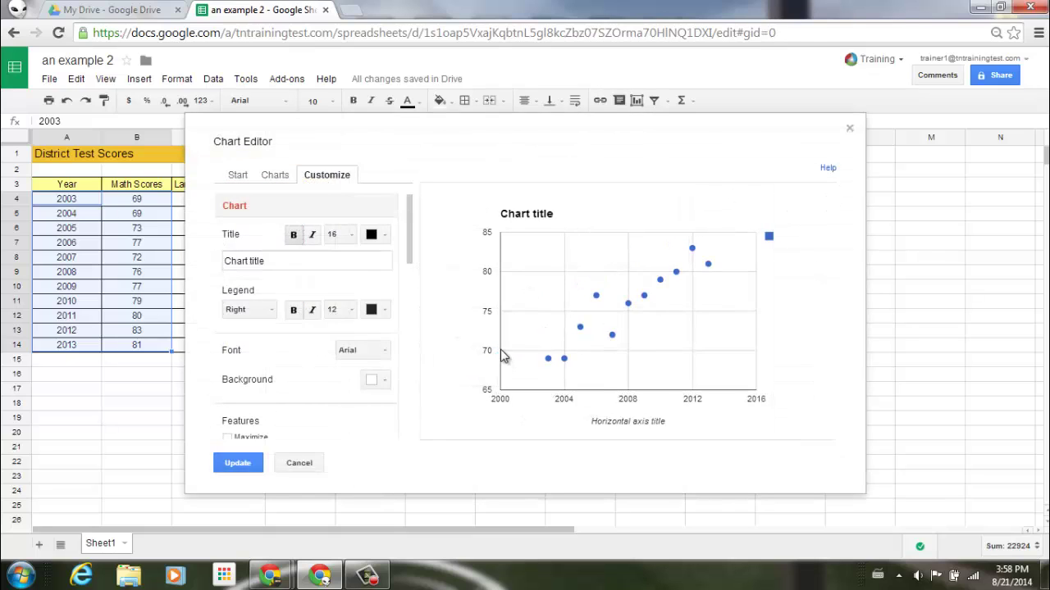
drag(410, 222, 400, 432)
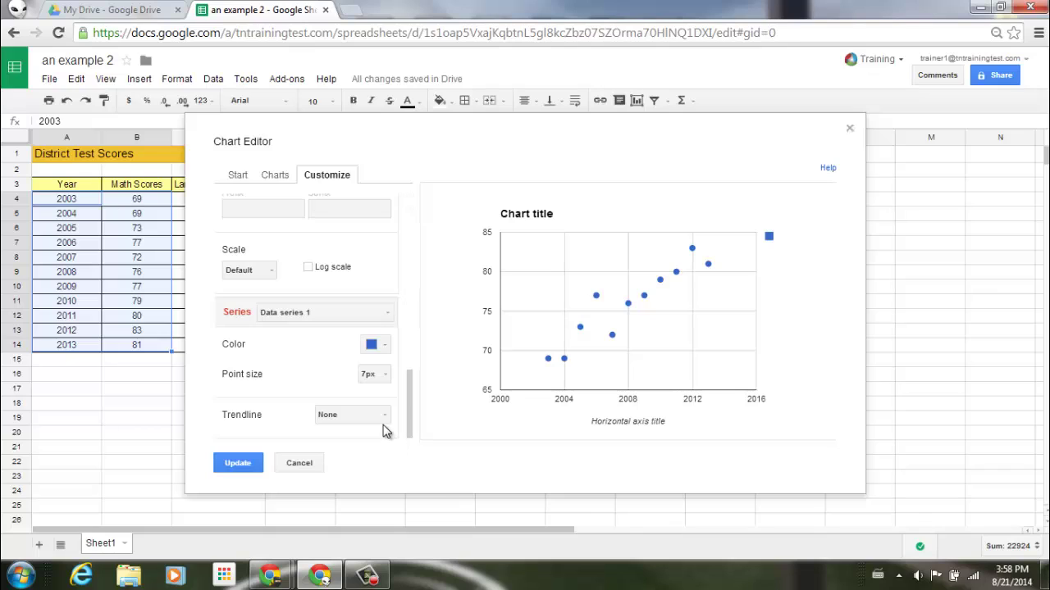
click(382, 415)
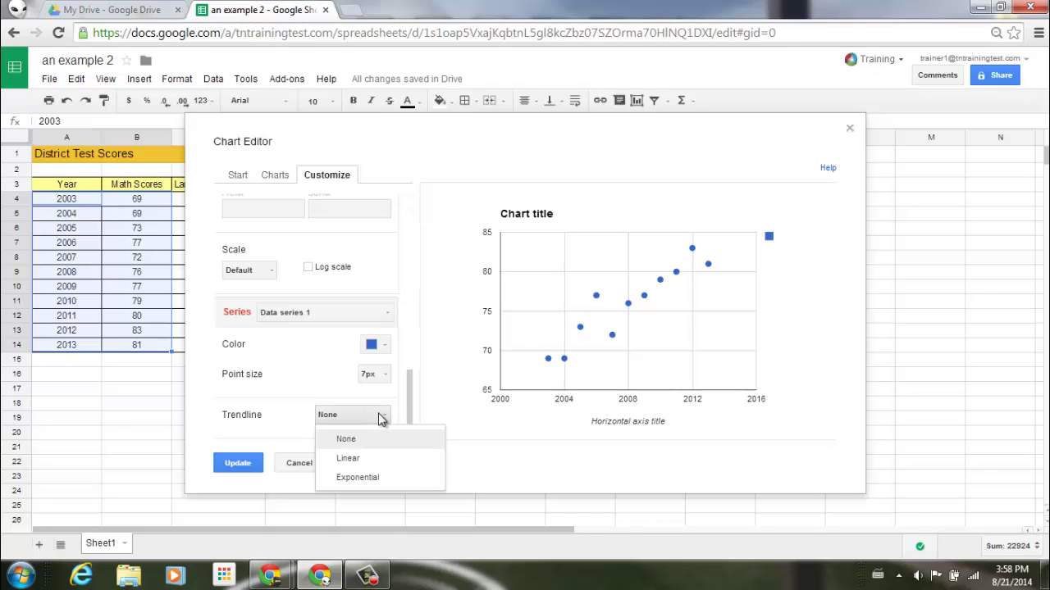
click(376, 478)
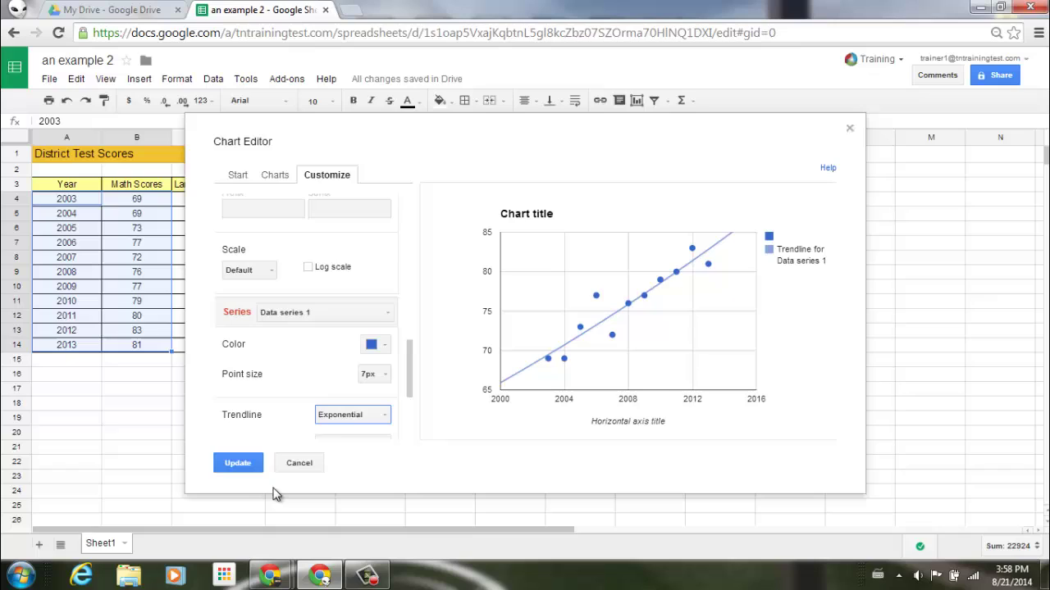
click(246, 465)
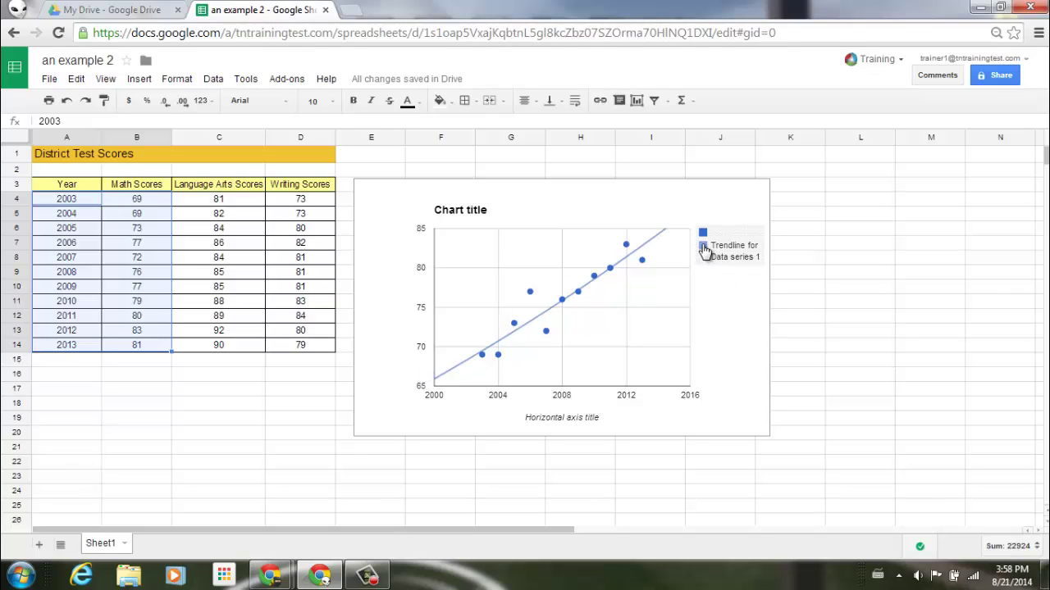
click(704, 248)
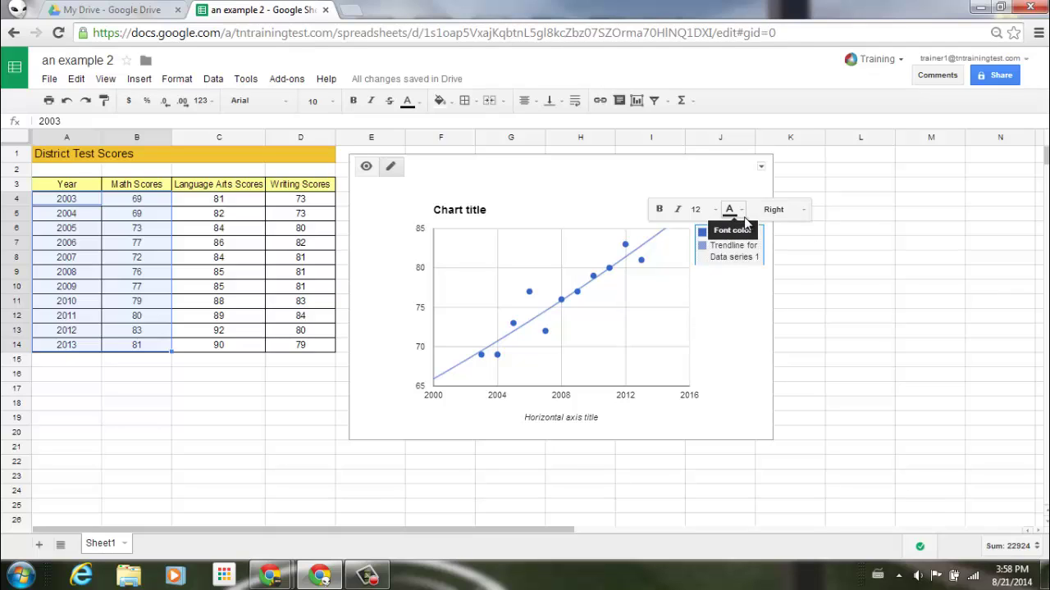
click(798, 213)
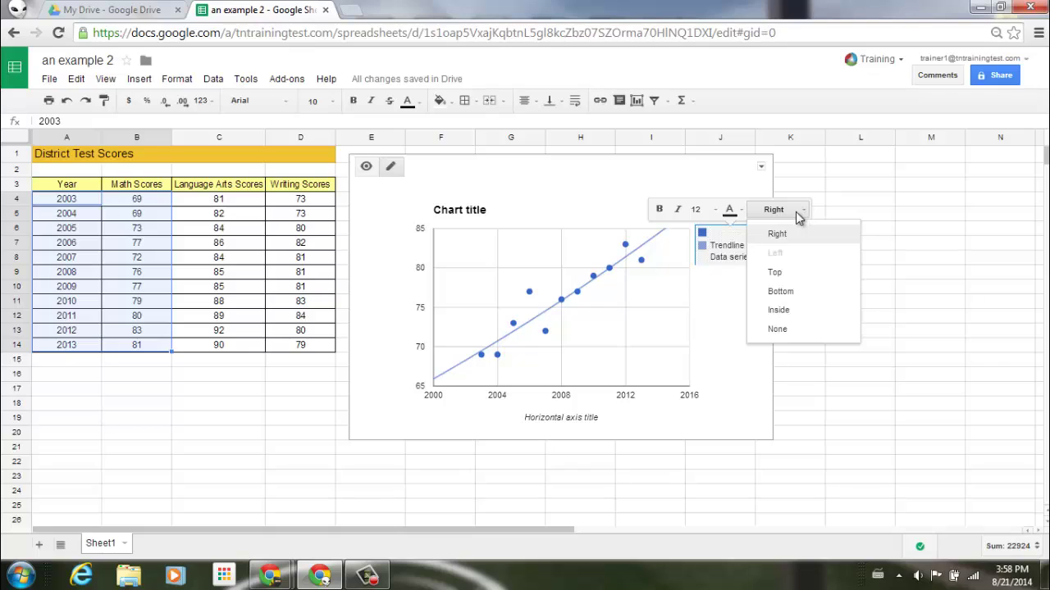
click(718, 308)
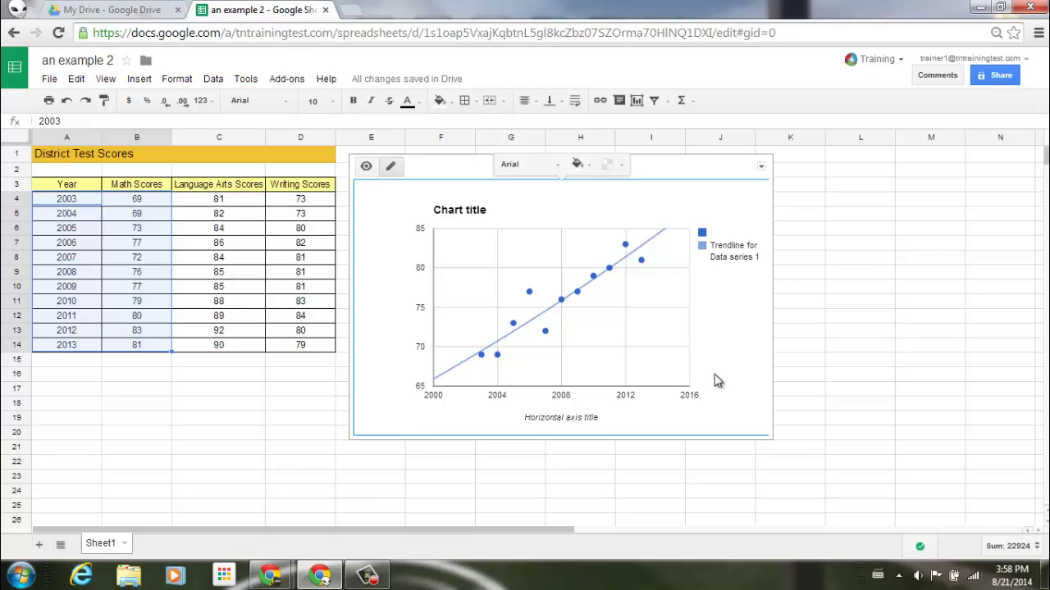
key(Escape)
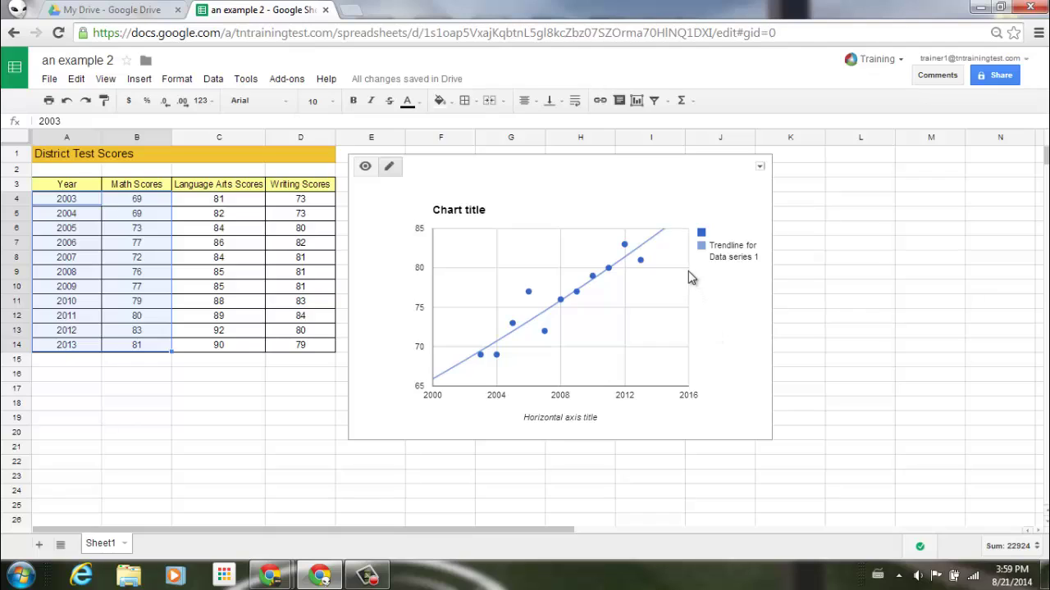
Make the chart's trendline Linear and colour it light red.
click(654, 237)
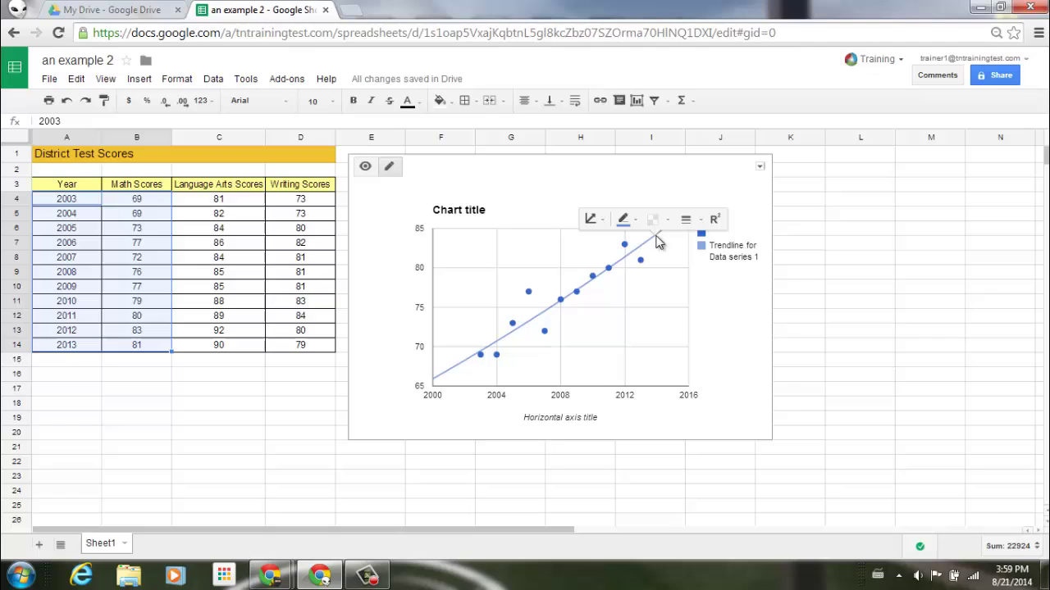
click(596, 222)
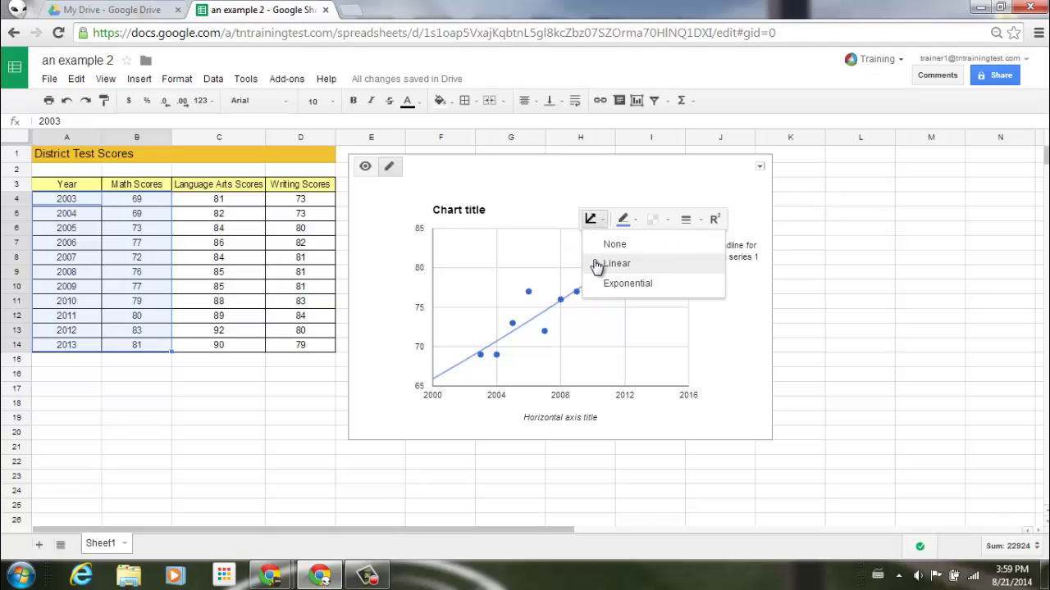
click(597, 265)
click(631, 226)
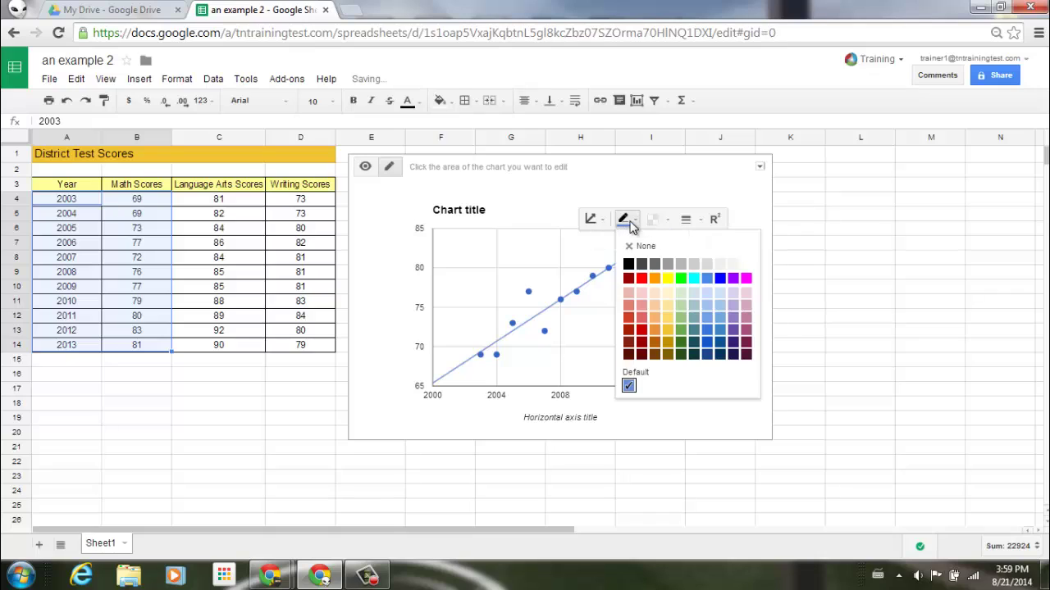
click(643, 307)
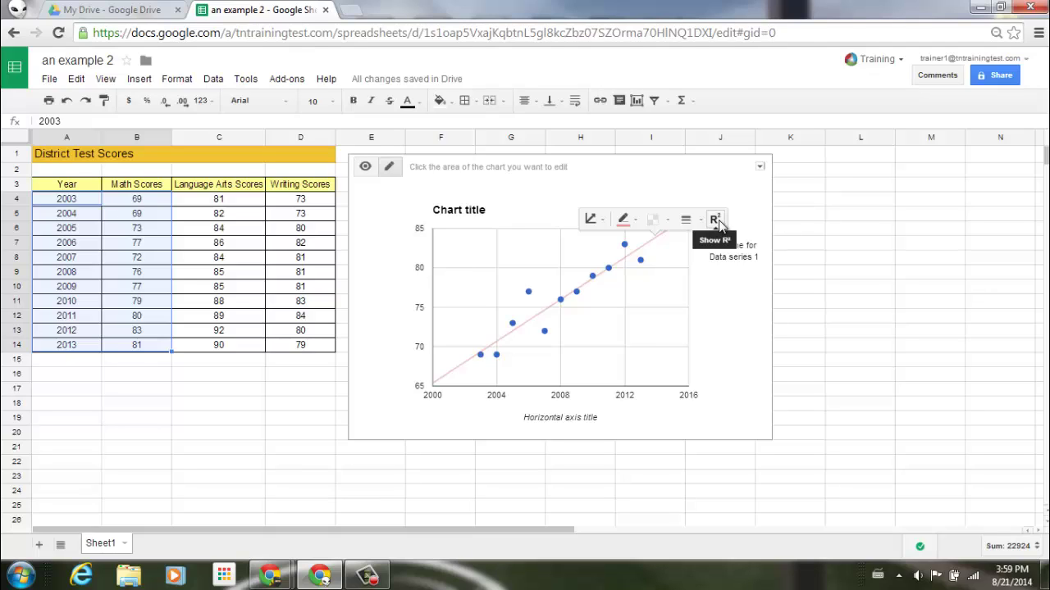
click(749, 211)
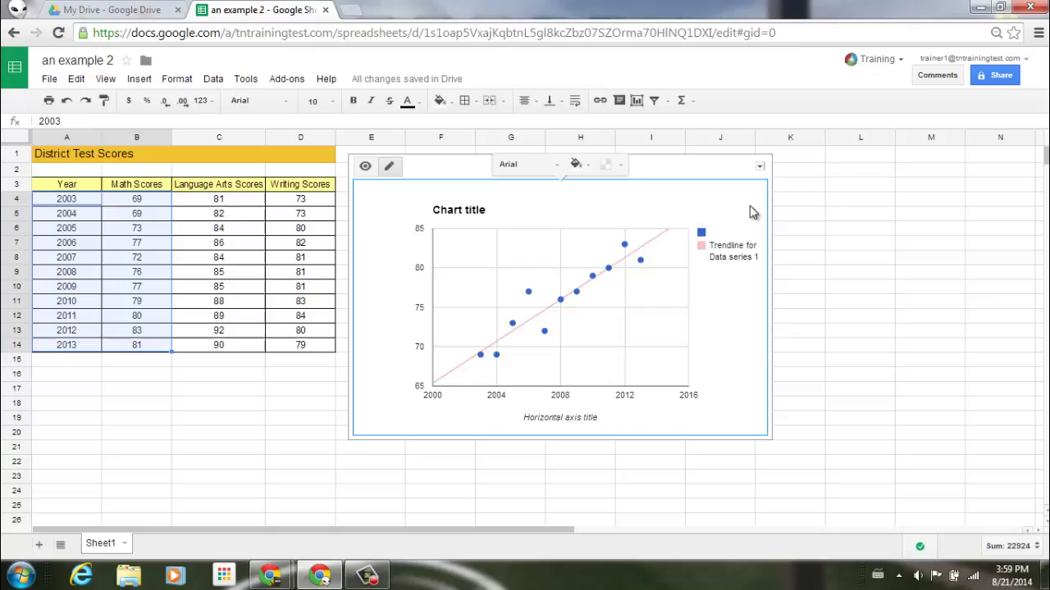
click(759, 166)
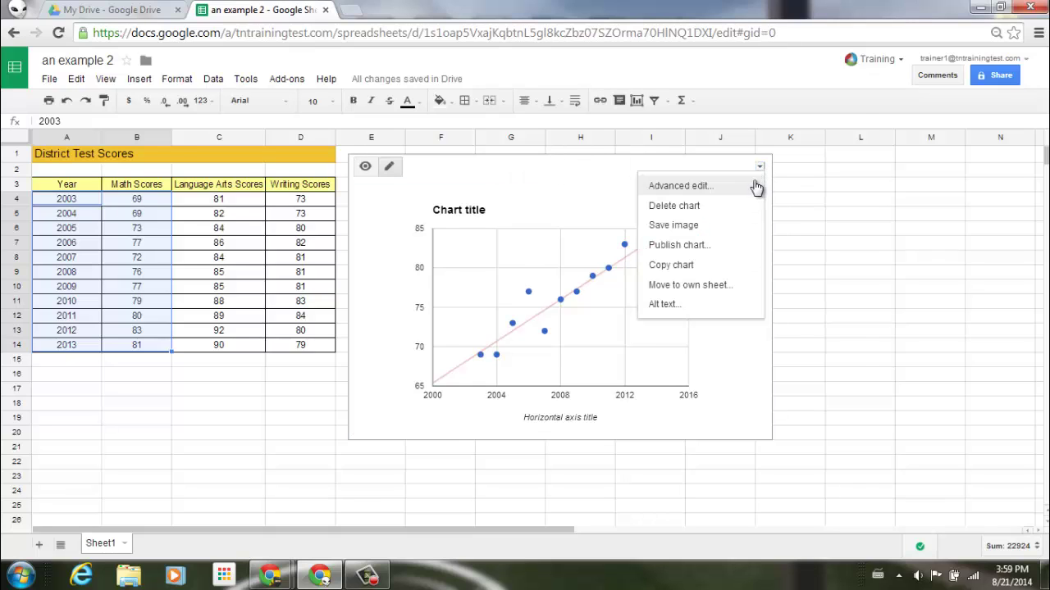
Set the scatter chart's Trendline to None in the full editor and apply it.
click(756, 187)
scroll(402, 361, down, 5)
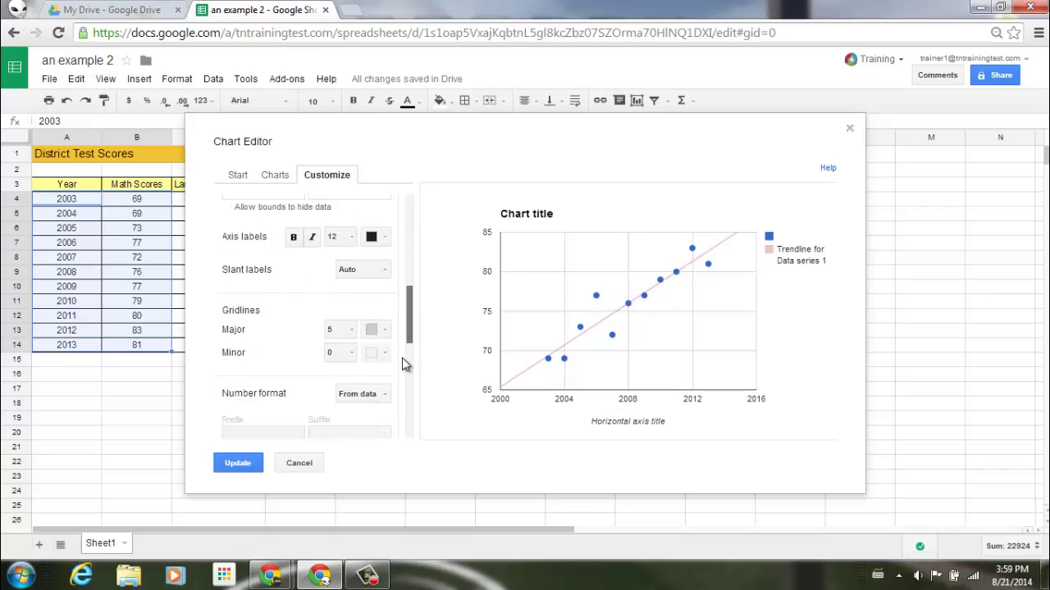
scroll(402, 357, down, 5)
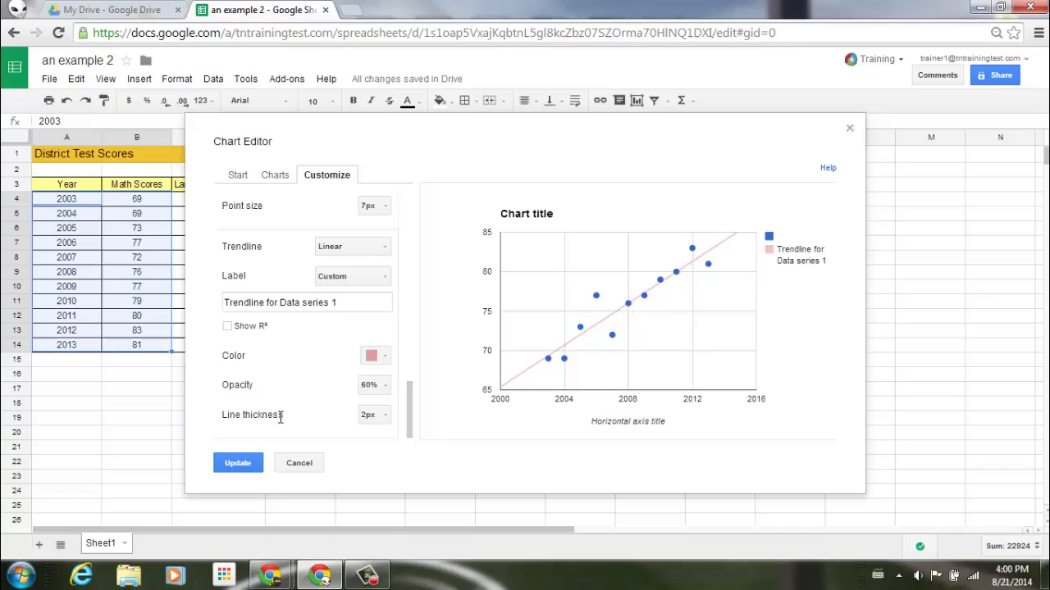
click(363, 246)
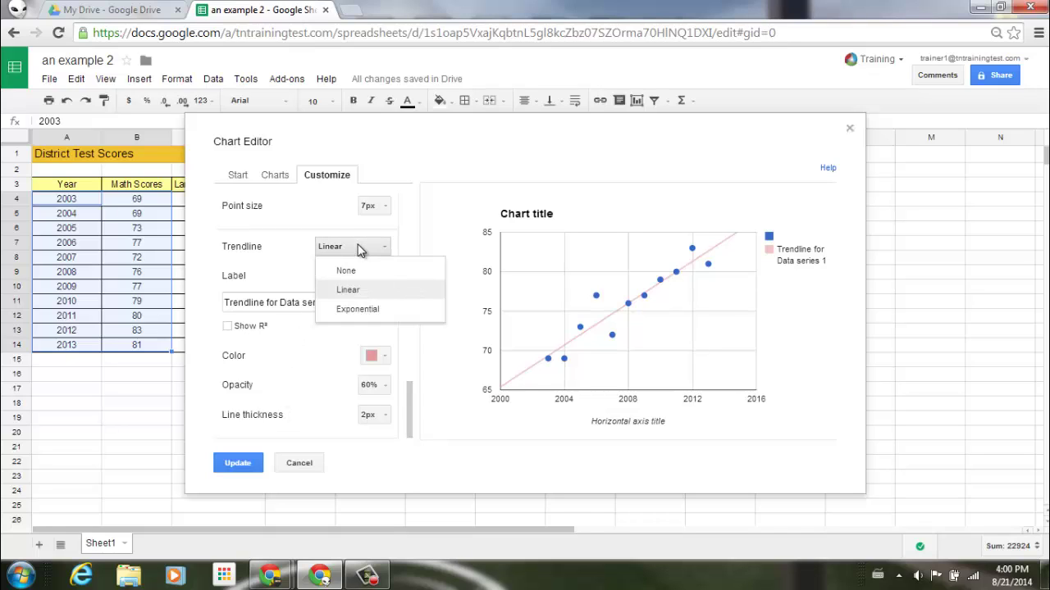
click(371, 270)
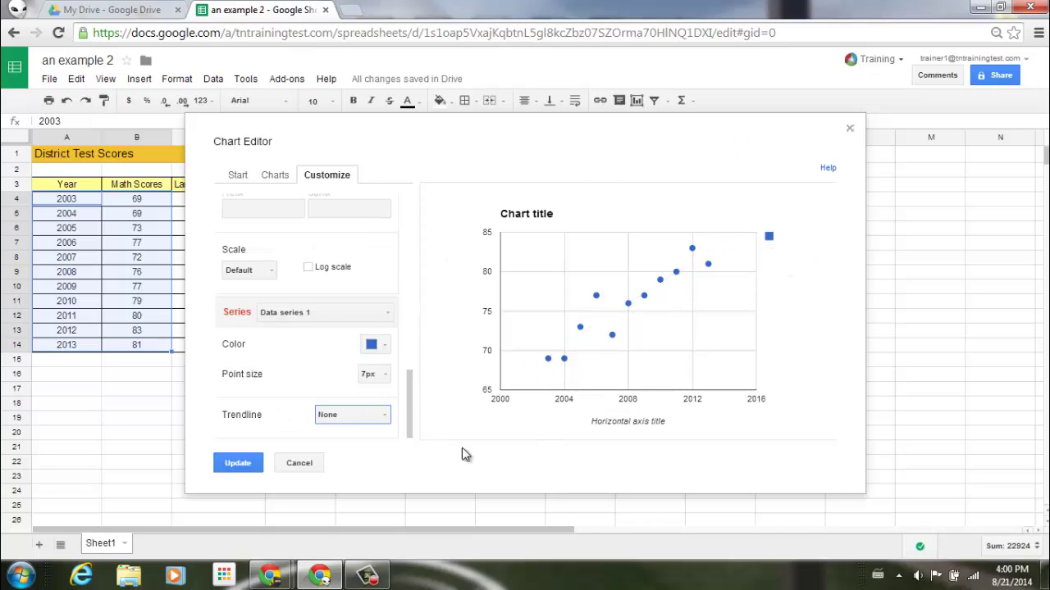
click(237, 464)
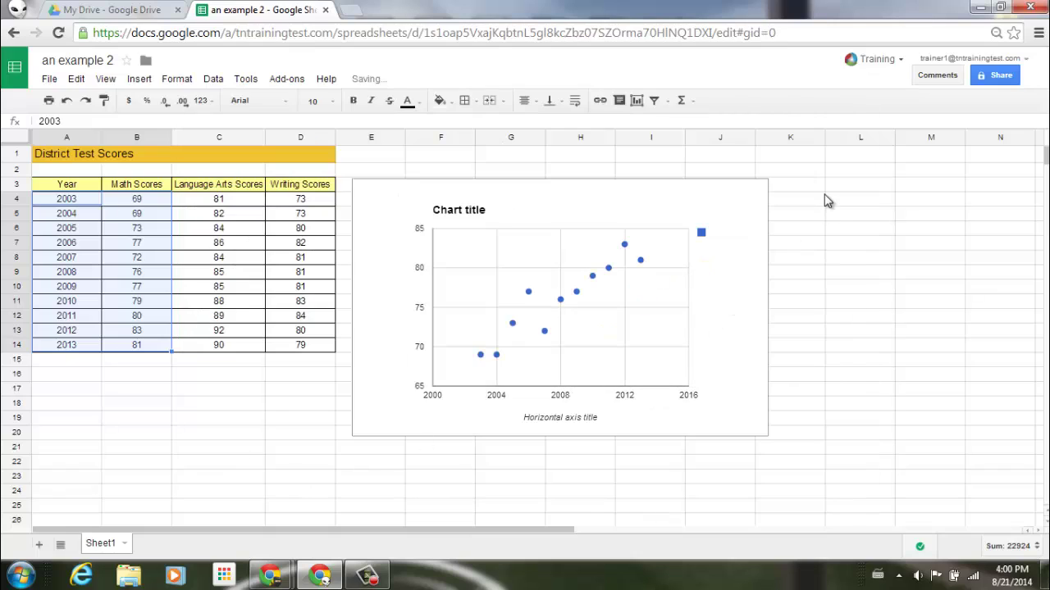